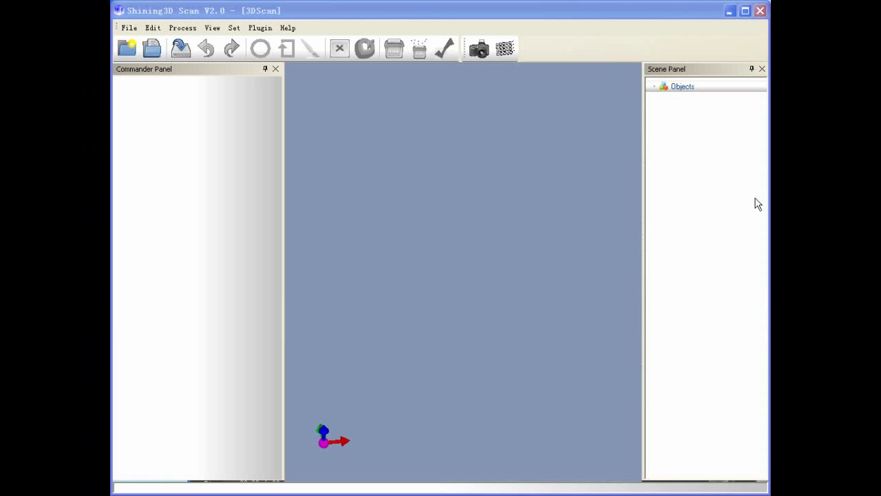
- Enter scan mode with both live camera previews, then bring up the Set menu
click(479, 50)
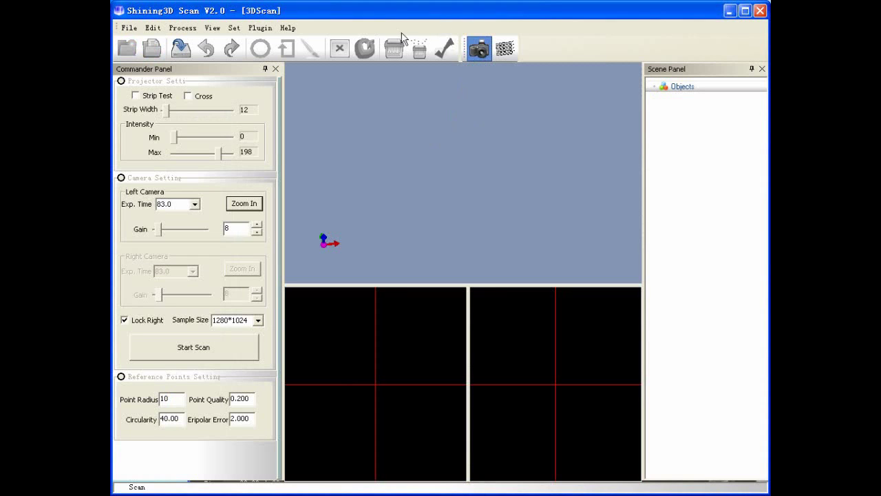
click(234, 28)
- Keep Auto Registration checked in Parameters Setting and apply the settings
click(248, 41)
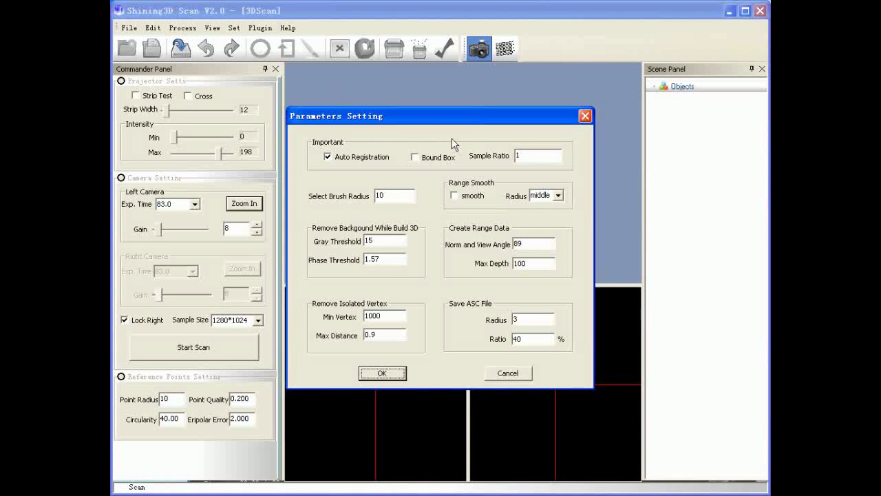
click(328, 159)
click(383, 374)
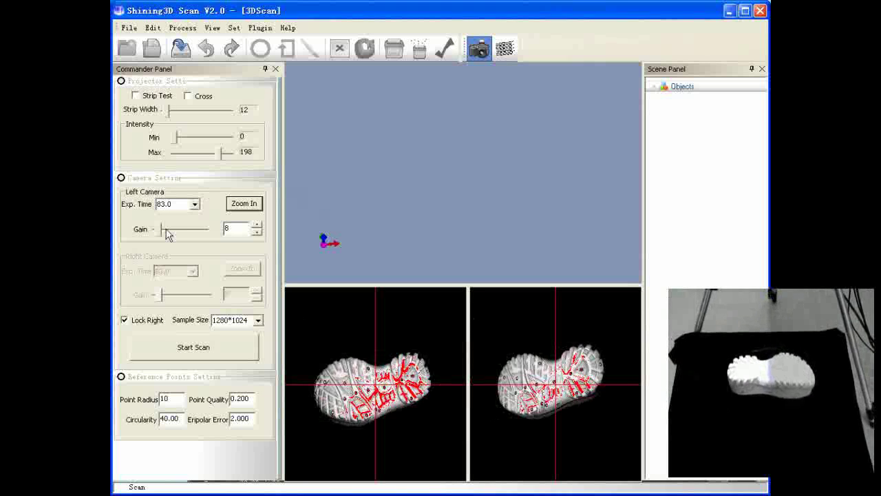
- Scan the sole's tread, remove isolated vertices, inspect it, and accept it as Object_2
click(170, 347)
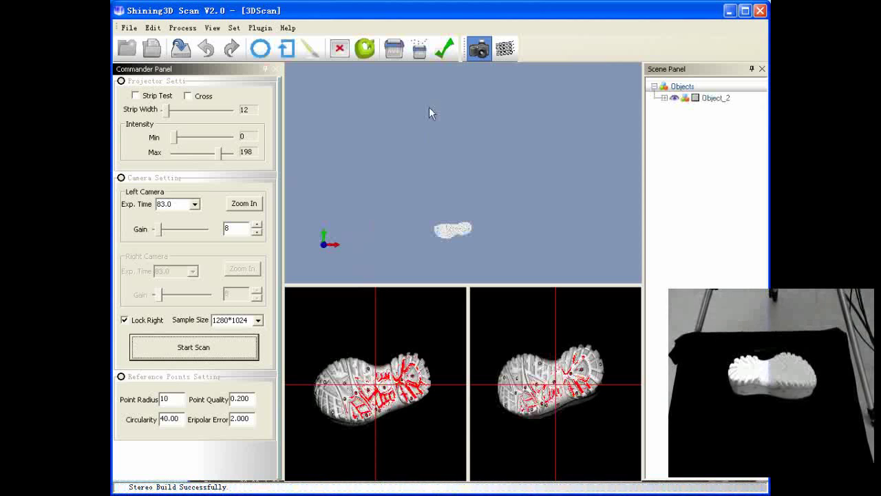
click(419, 55)
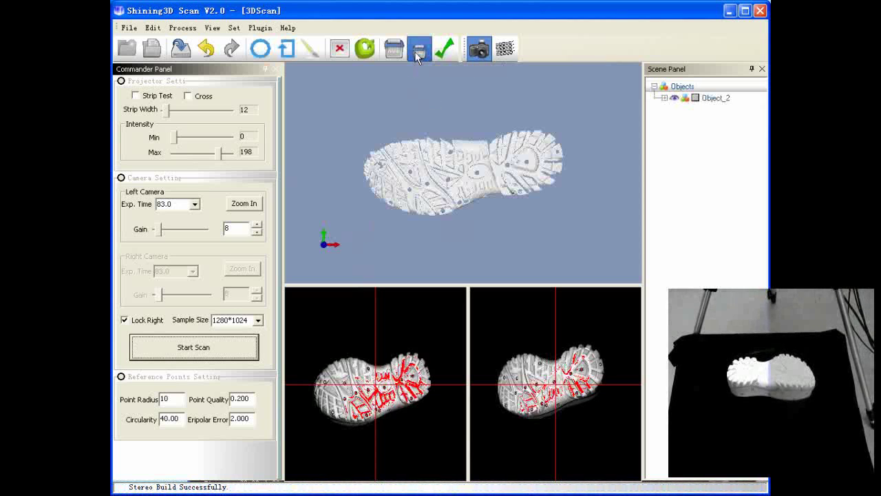
drag(444, 195, 443, 123)
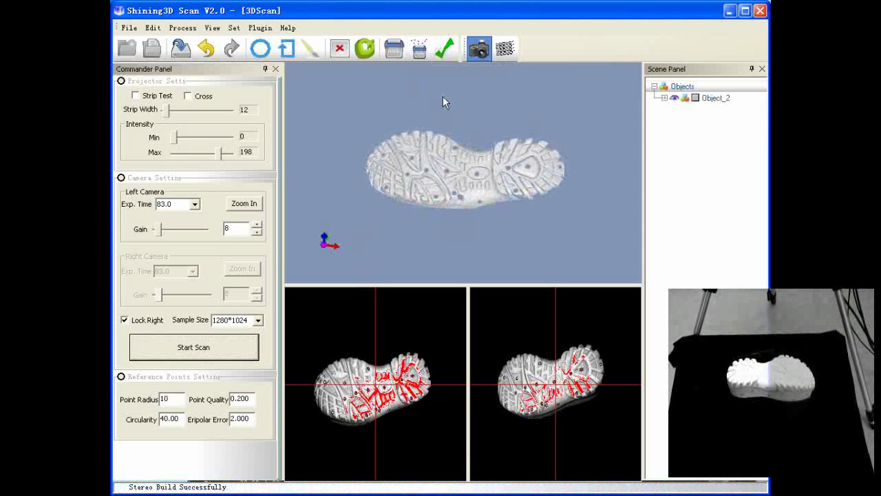
drag(445, 177, 427, 192)
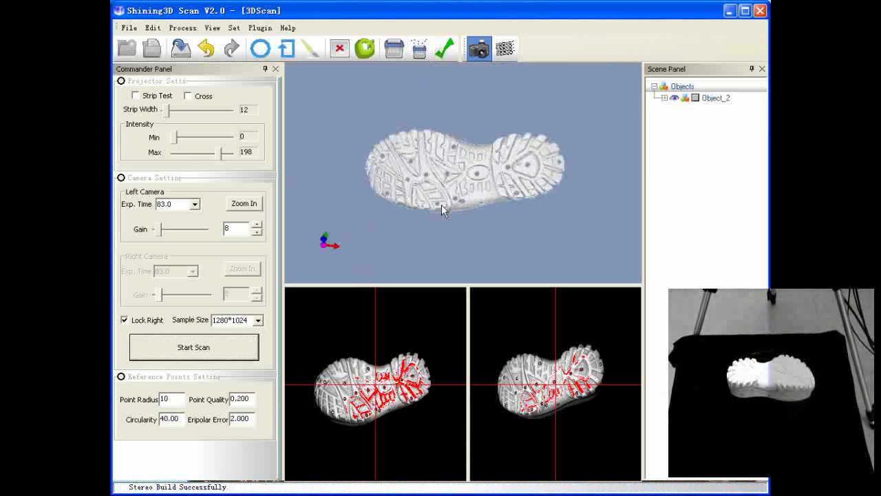
click(442, 51)
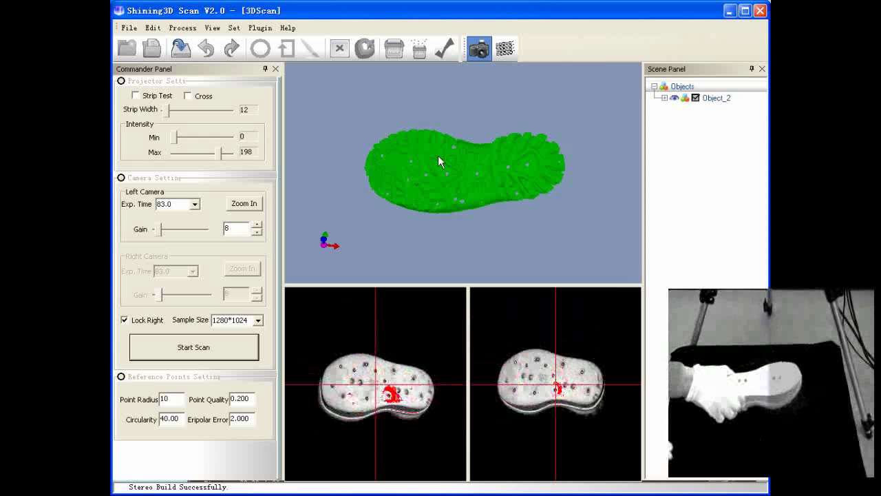
- Try scanning the flipped sole, which fails with Cannot Find Reference Points
click(213, 352)
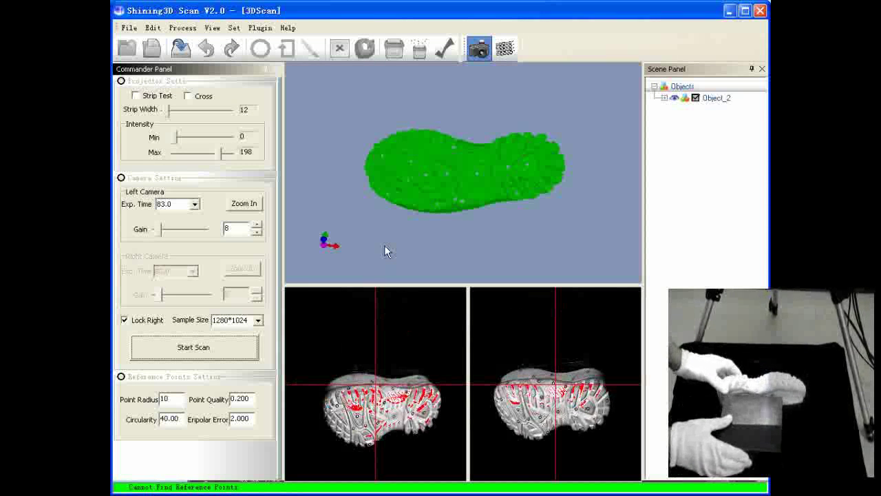
- Scan the sole's top side, check its alignment, strip isolated points, and accept it as Object_3
click(202, 353)
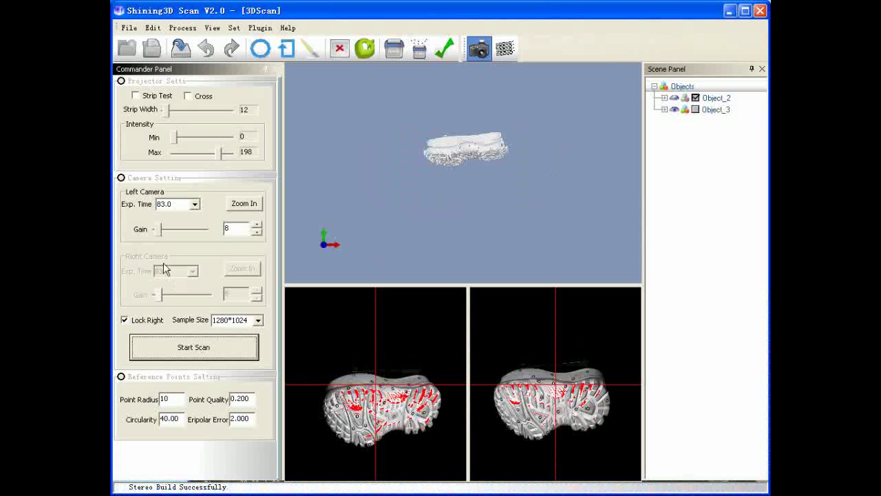
drag(459, 163, 485, 120)
scroll(475, 162, up, 3)
scroll(485, 120, up, 1)
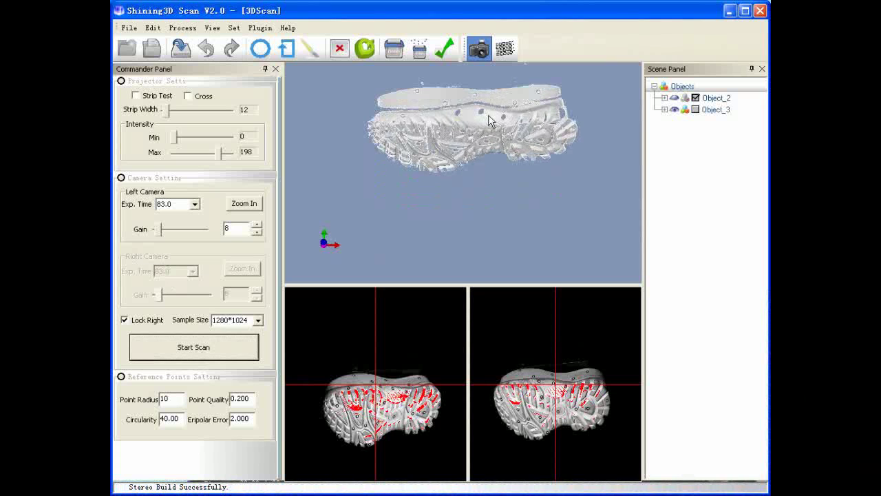
scroll(491, 120, down, 1)
drag(436, 133, 419, 126)
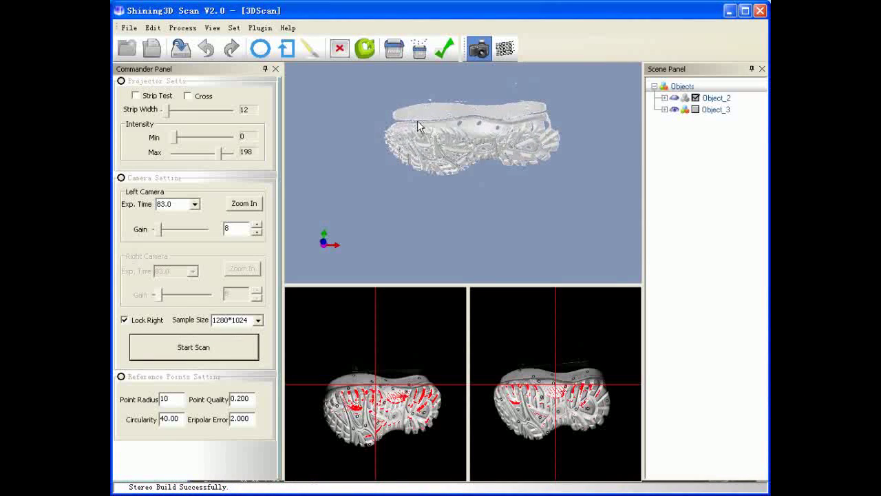
click(416, 54)
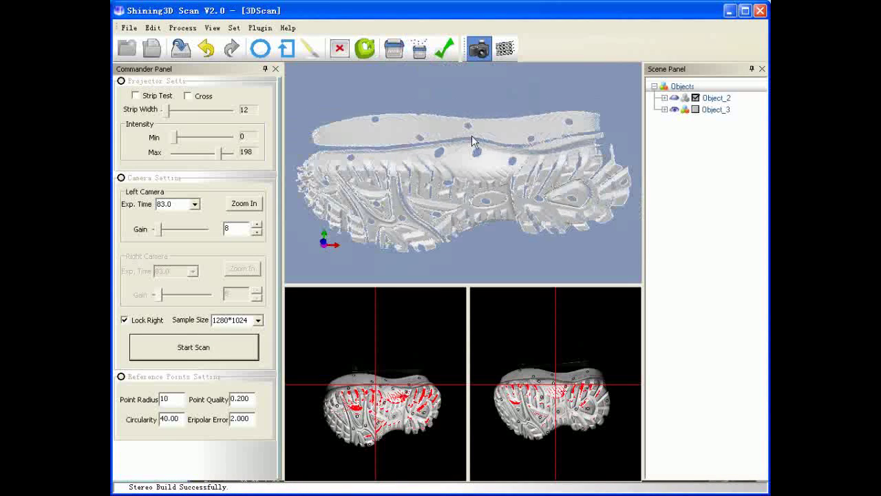
click(443, 54)
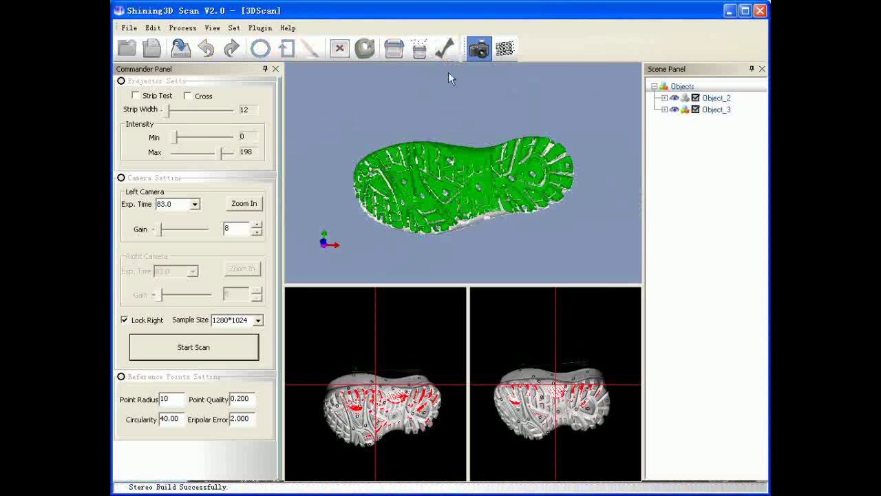
- Rotate the combined sole model to a tilted side view
mouse_move(485, 184)
mouse_down()
mouse_move(484, 252)
mouse_move(479, 131)
mouse_move(480, 201)
mouse_up()
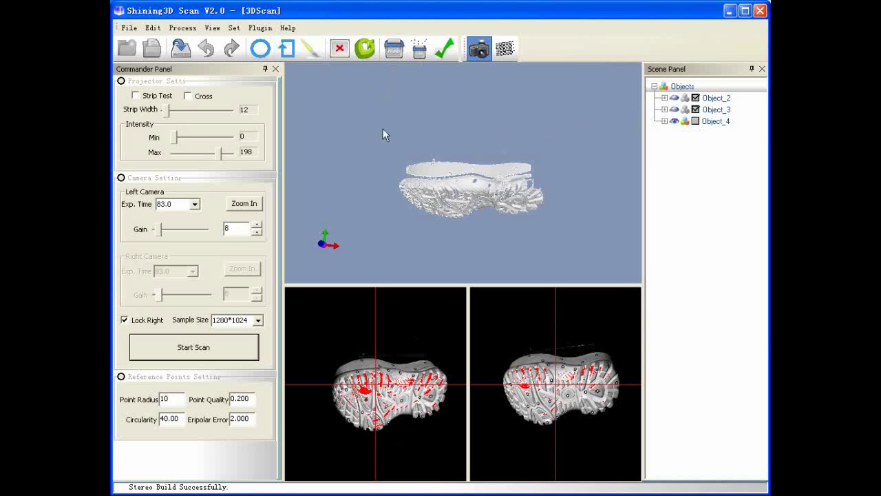
- Lasso-select the stray left end of the new shoe scan and delete it
scroll(465, 185, up, 4)
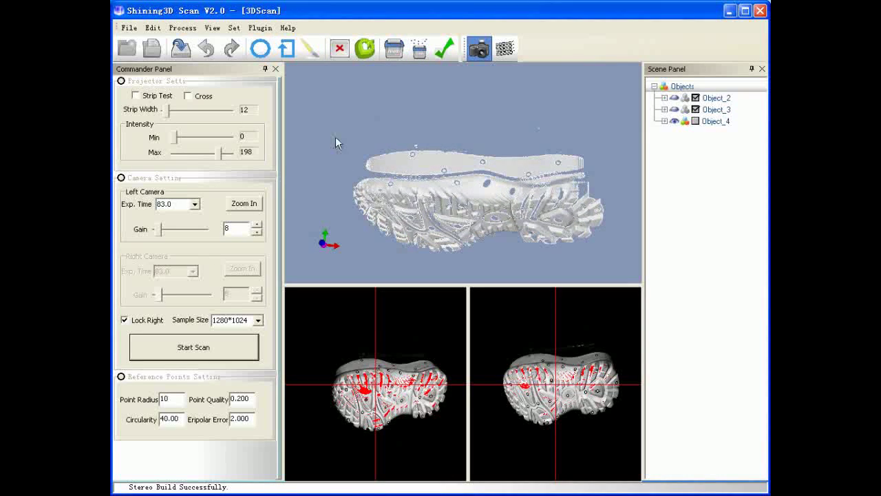
click(287, 53)
mouse_move(351, 195)
mouse_down()
mouse_move(381, 197)
mouse_move(417, 166)
mouse_up()
drag(378, 142, 378, 146)
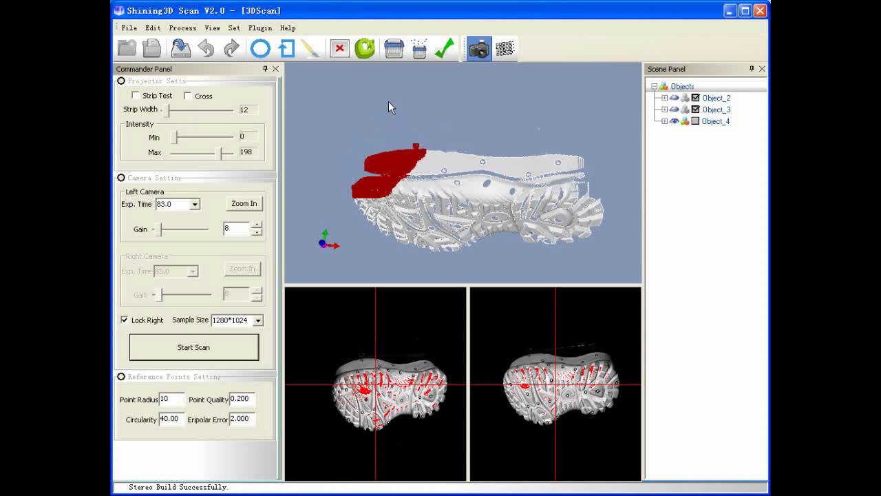
click(393, 49)
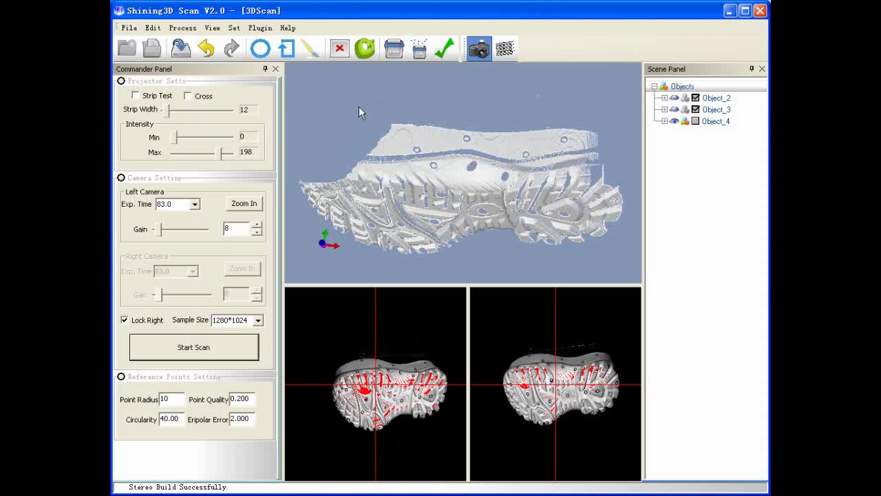
- Remove isolated points from the trimmed scan and accept it as Object_4
click(420, 55)
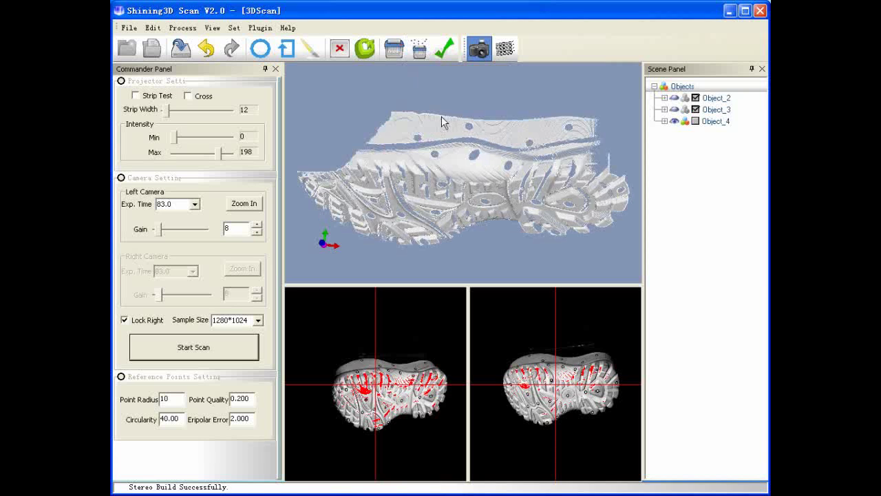
scroll(441, 116, down, 2)
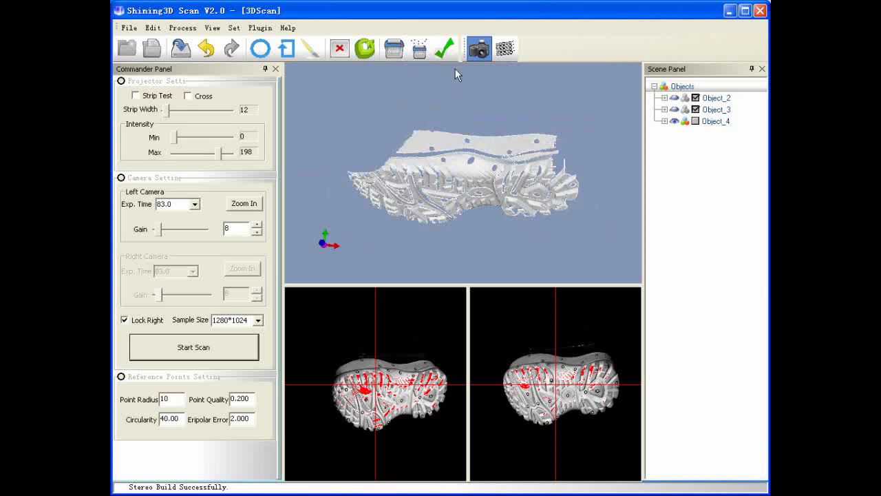
click(449, 50)
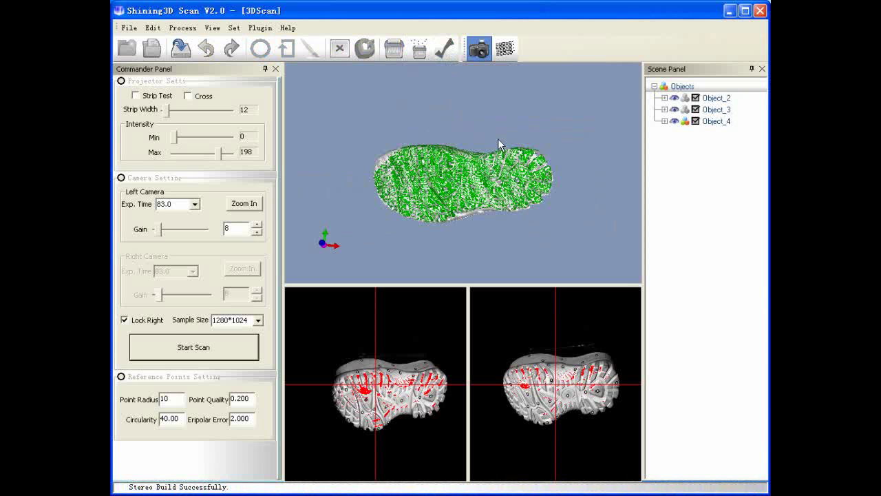
- Inspect the shoe, then delete Object_4 from the Scene Panel and confirm with Yes
drag(508, 140, 521, 218)
drag(490, 184, 447, 229)
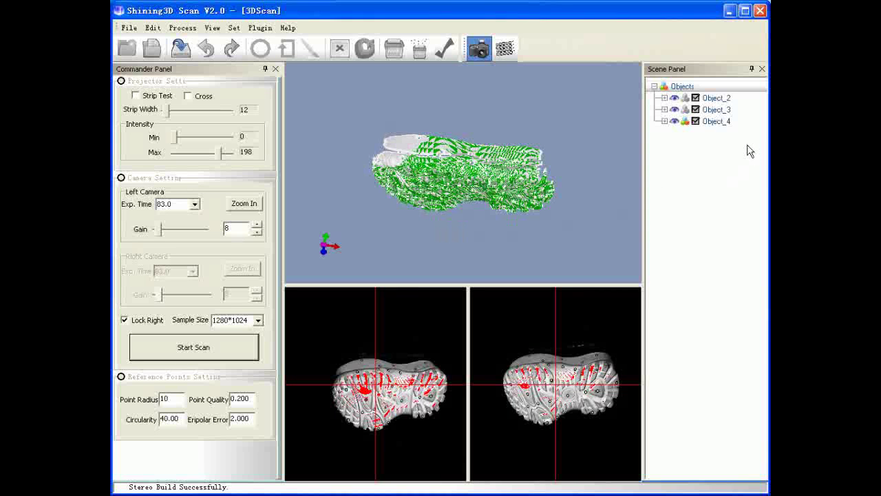
right_click(685, 121)
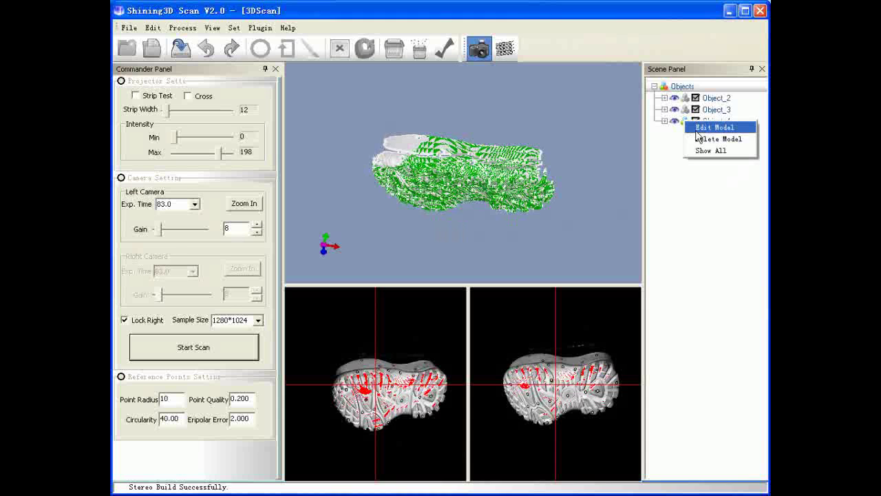
click(705, 140)
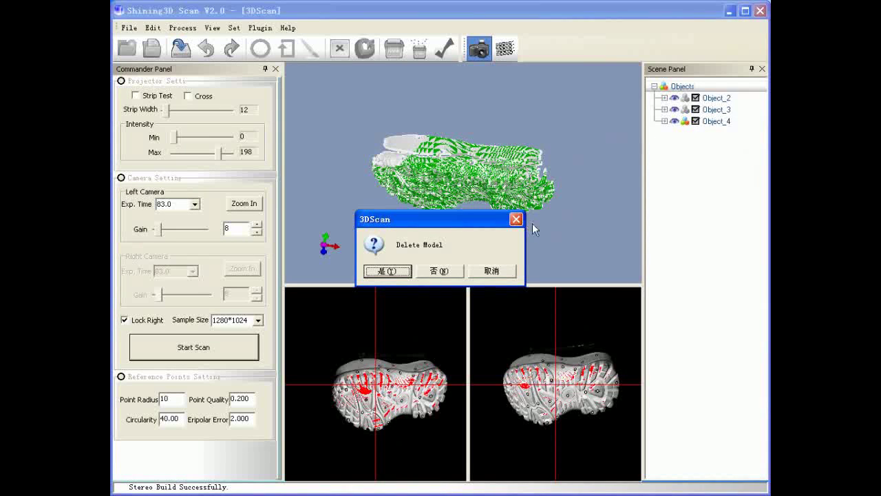
click(392, 271)
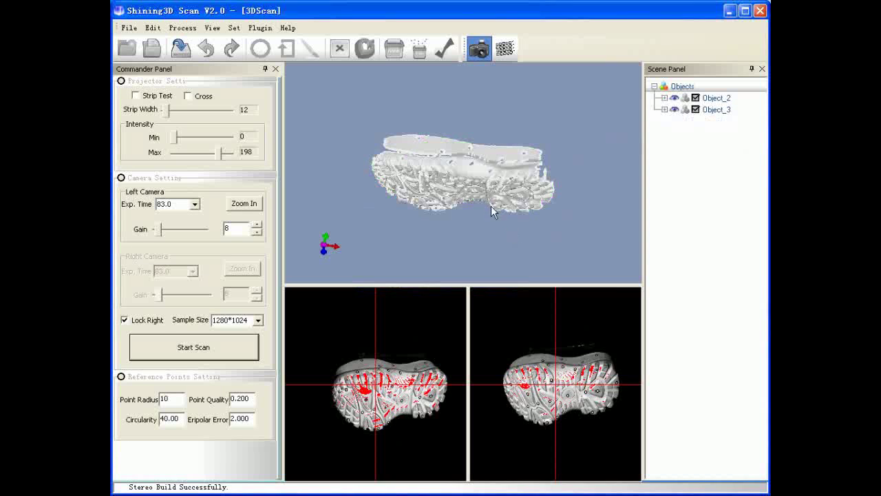
- Orbit and zoom the combined shoe model to inspect its sole and top
drag(453, 169, 486, 210)
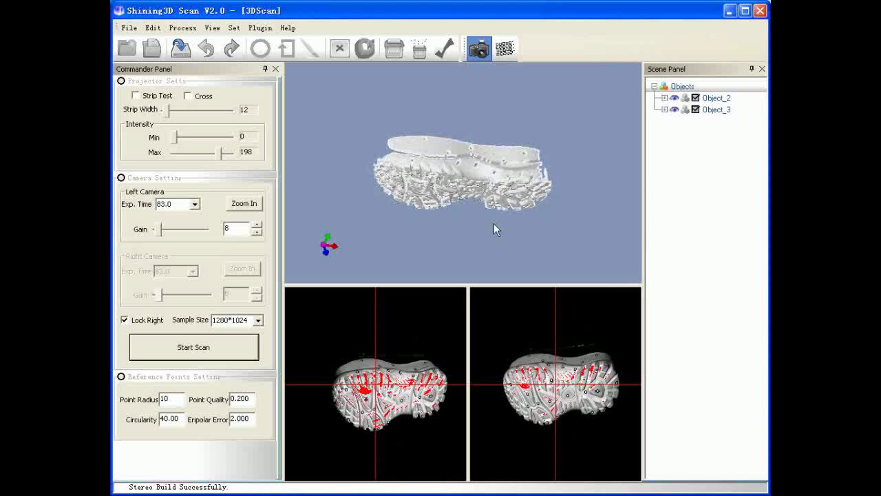
drag(527, 207, 490, 223)
drag(410, 174, 425, 199)
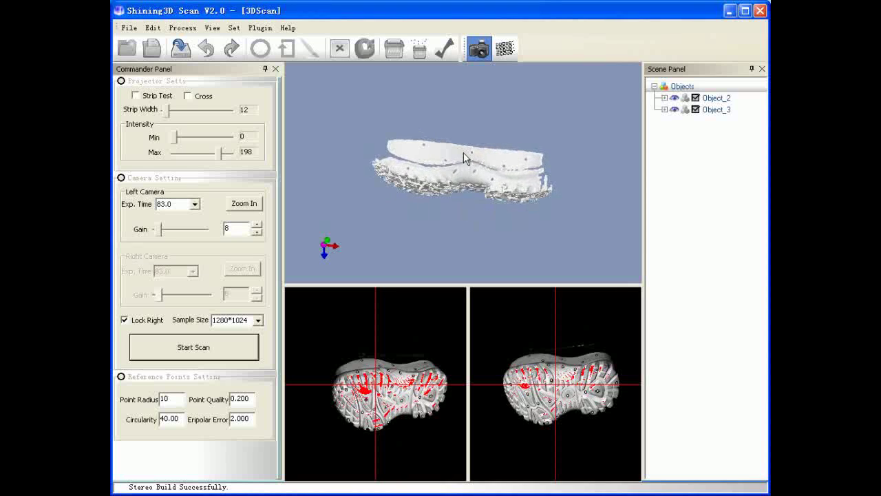
drag(472, 147, 451, 151)
scroll(466, 172, up, 4)
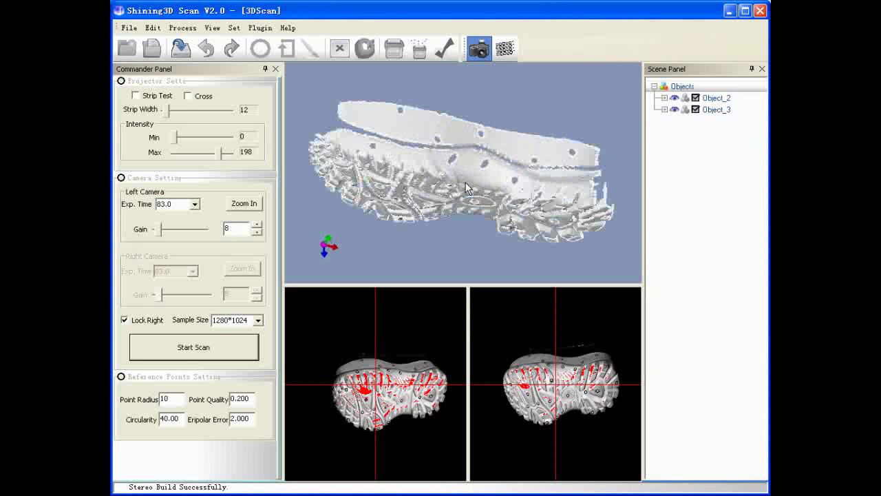
scroll(465, 165, up, 1)
scroll(464, 164, down, 3)
drag(464, 165, 510, 130)
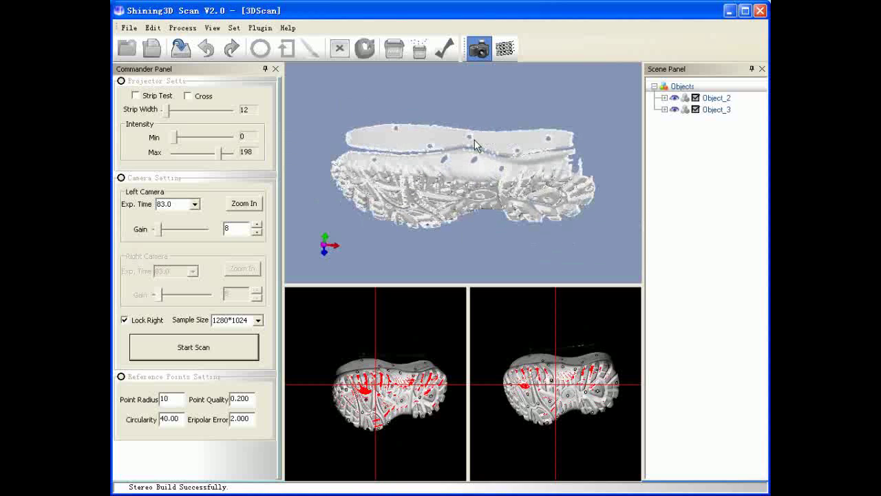
scroll(474, 141, up, 1)
- End the scanning session with End Commander from the 3D view's context menu
right_click(471, 91)
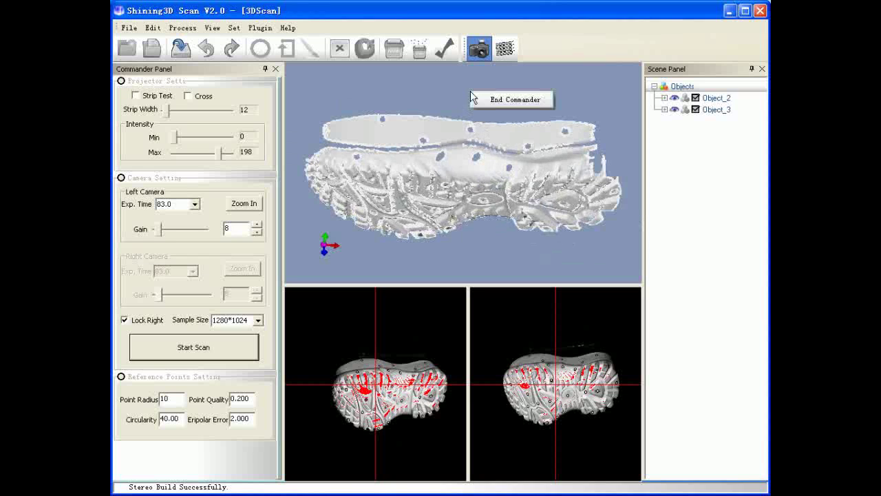
click(491, 100)
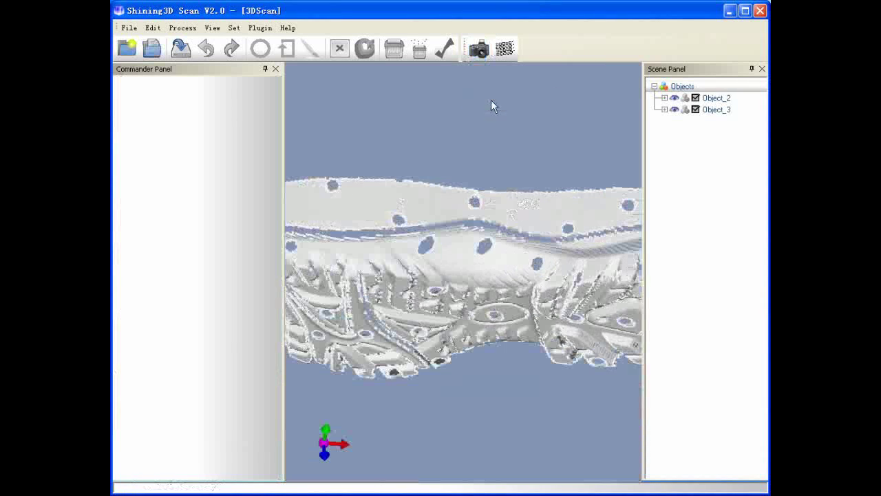
scroll(485, 135, down, 2)
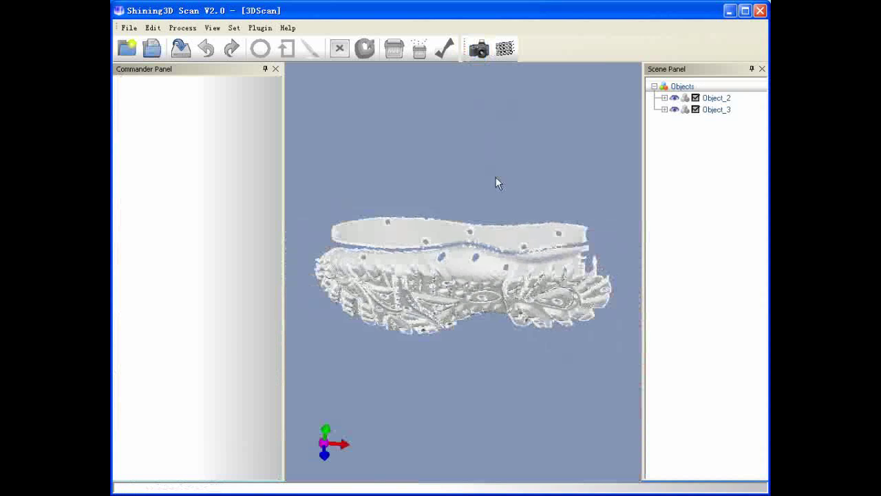